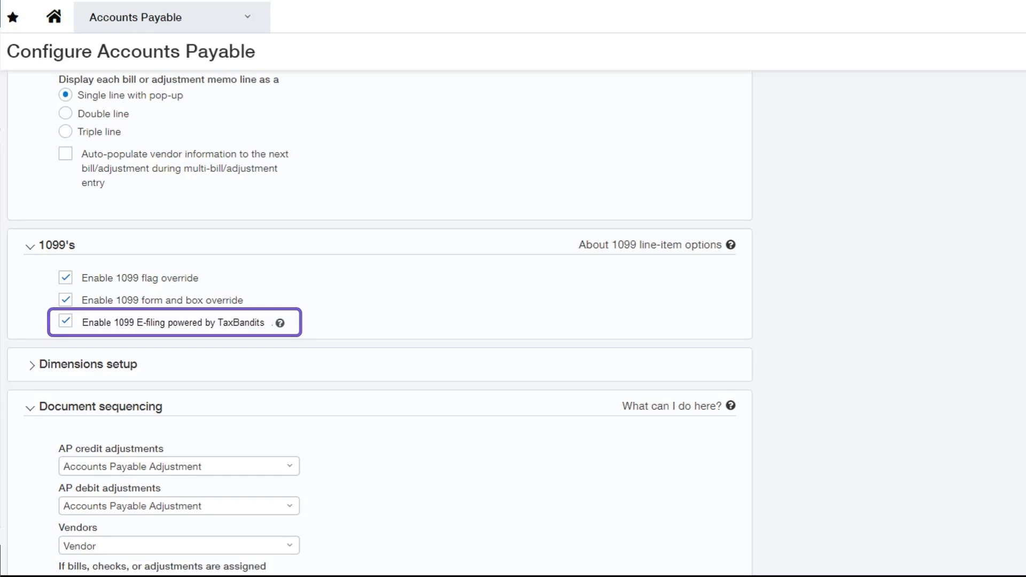
Start a 1099 e-file submission of Nonemployee Compensation (Form NEC) for 2021, vendors VEND_001 to VEND_002, entity 1--United States of America.
left_click(280, 325)
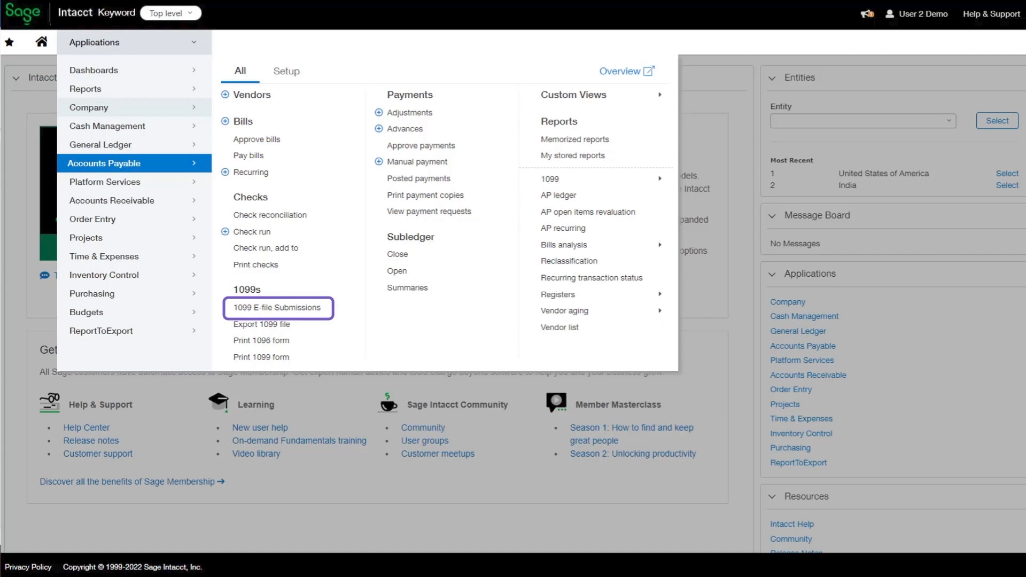
left_click(295, 311)
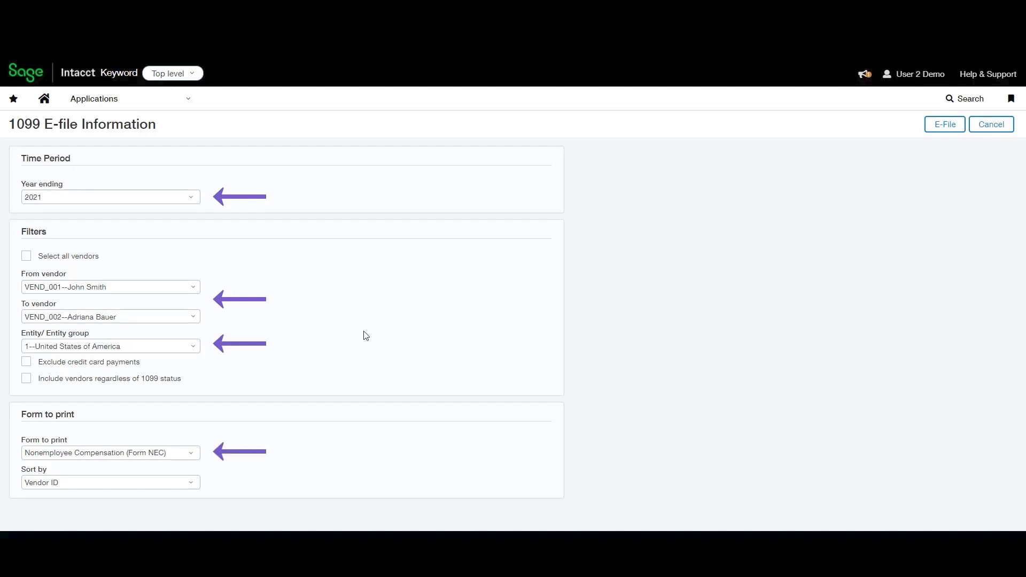
left_click(928, 128)
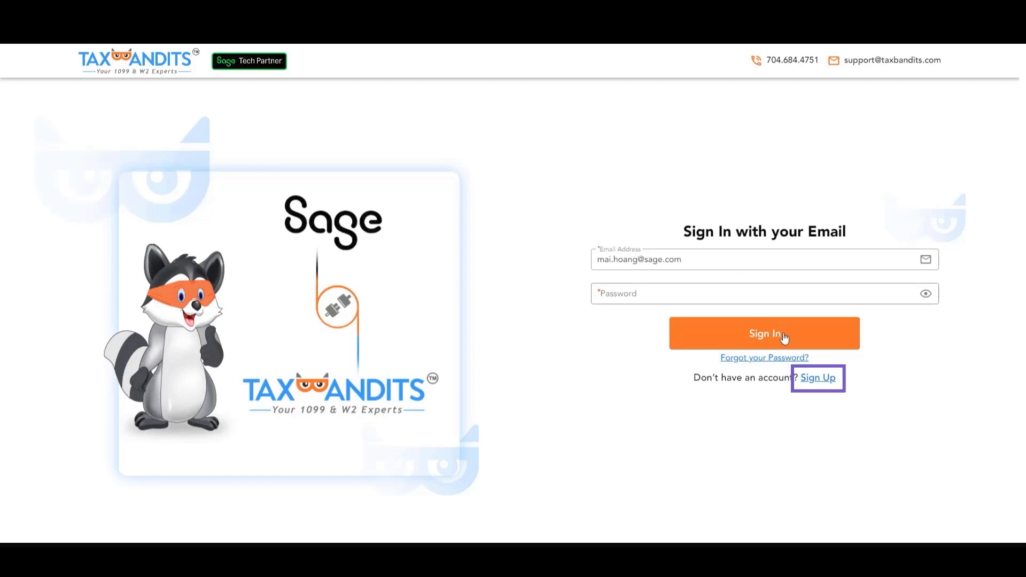
Create a TaxBandits account with e-mail, contact name, password and phone number, and allow Sage to send it 1099 information.
left_click(807, 379)
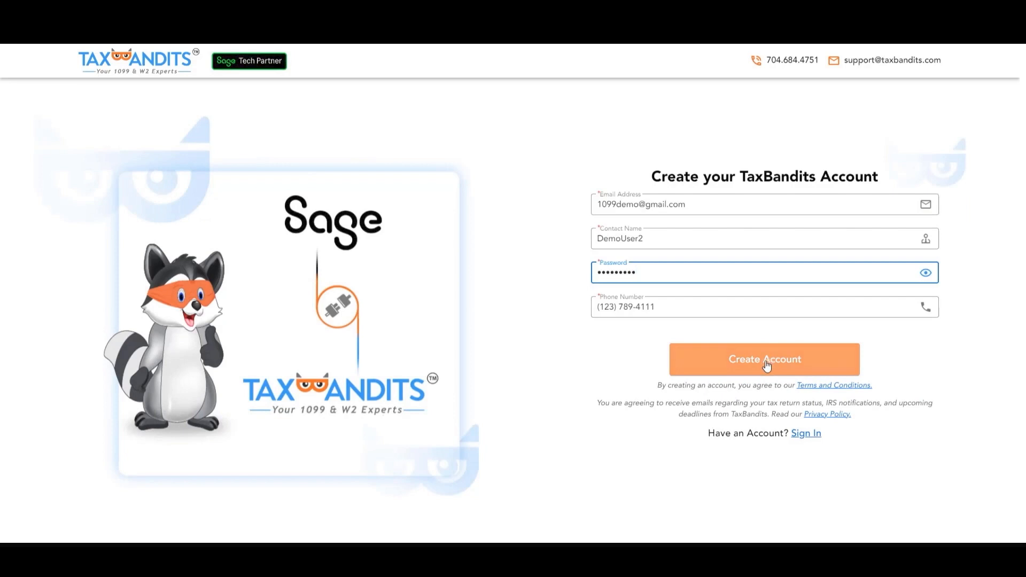
left_click(766, 365)
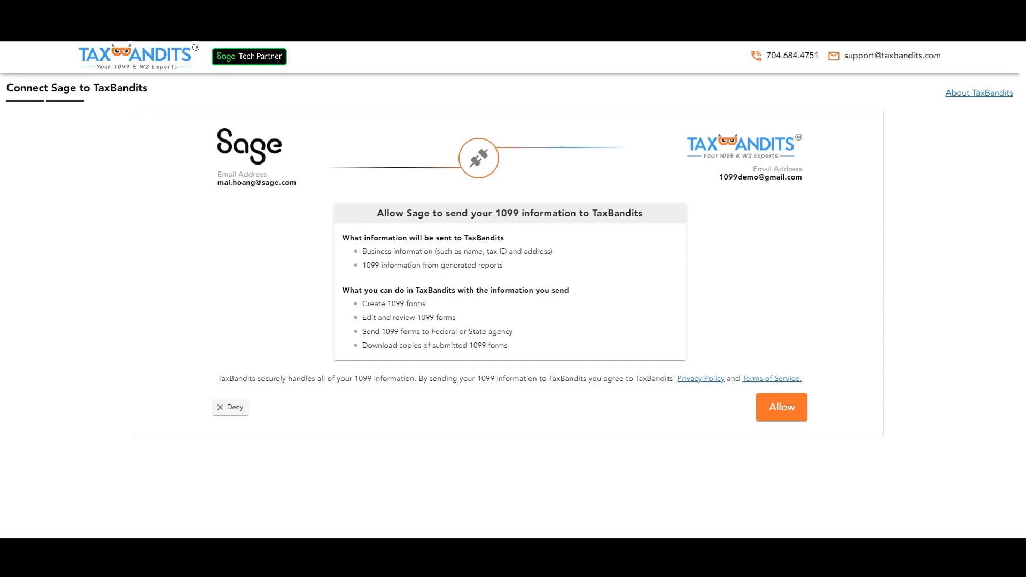
left_click(781, 408)
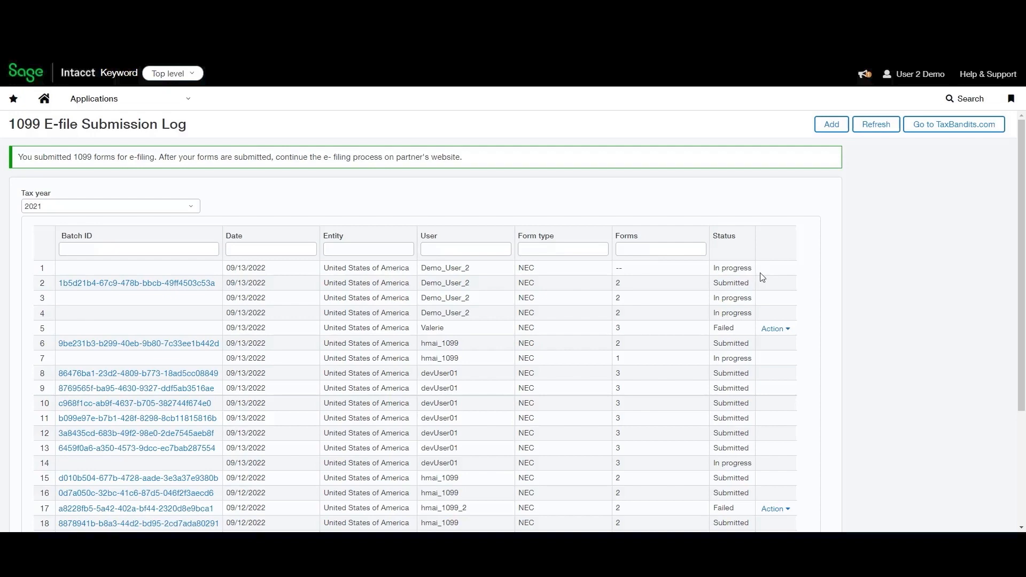
Refresh the 1099 E-file Submission Log, open the newest submitted batch in TaxBandits, and accept its business information.
left_click(875, 126)
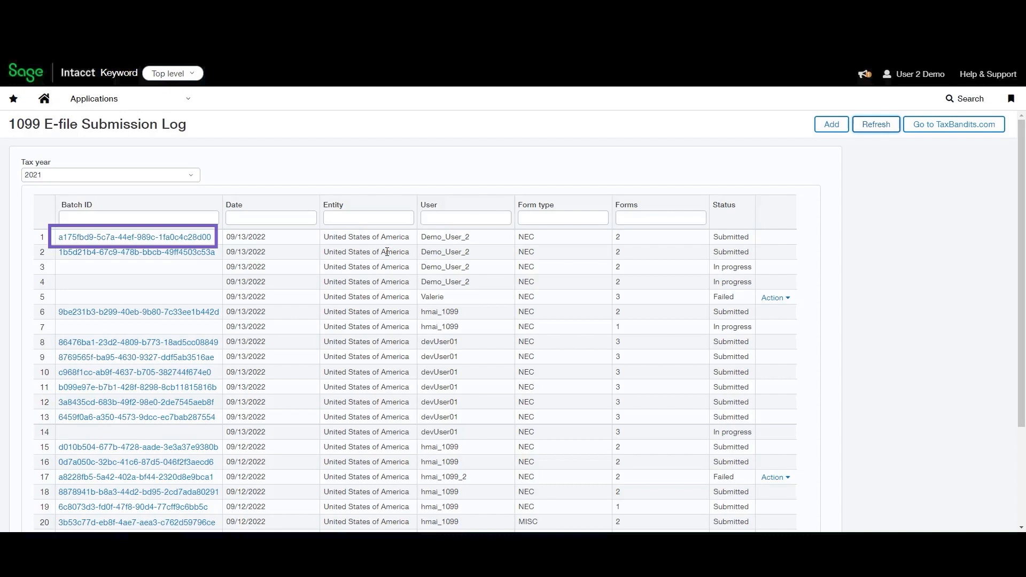
left_click(210, 237)
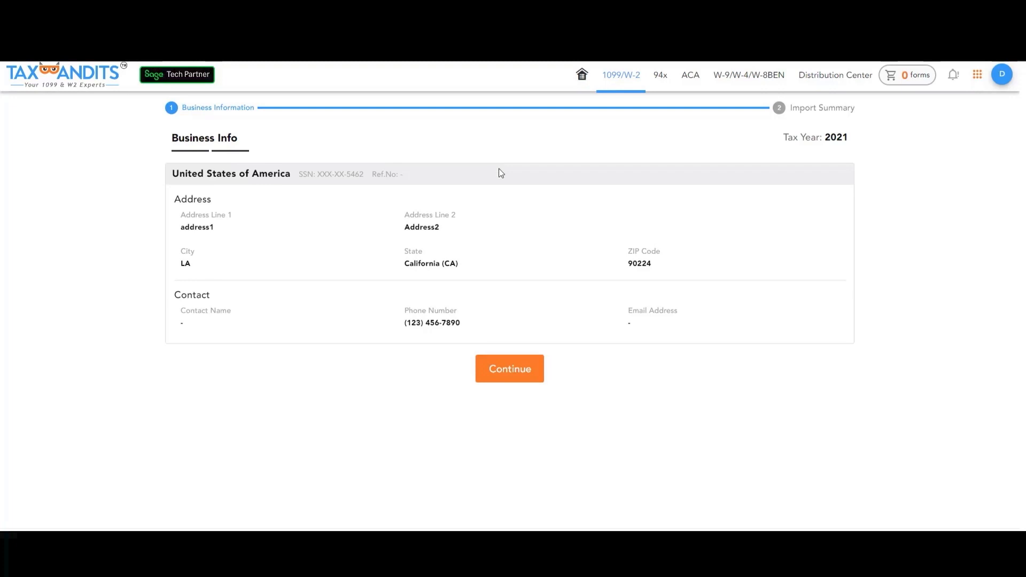
left_click(519, 369)
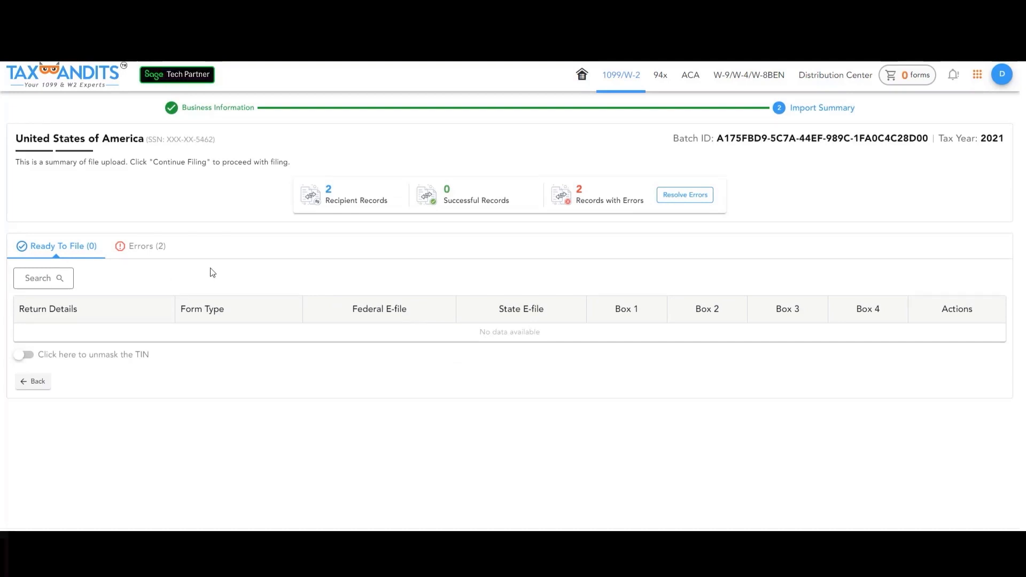
Fix the first erroneous Form 1099-NEC record by entering the recipient's SSN, and save the form.
left_click(151, 247)
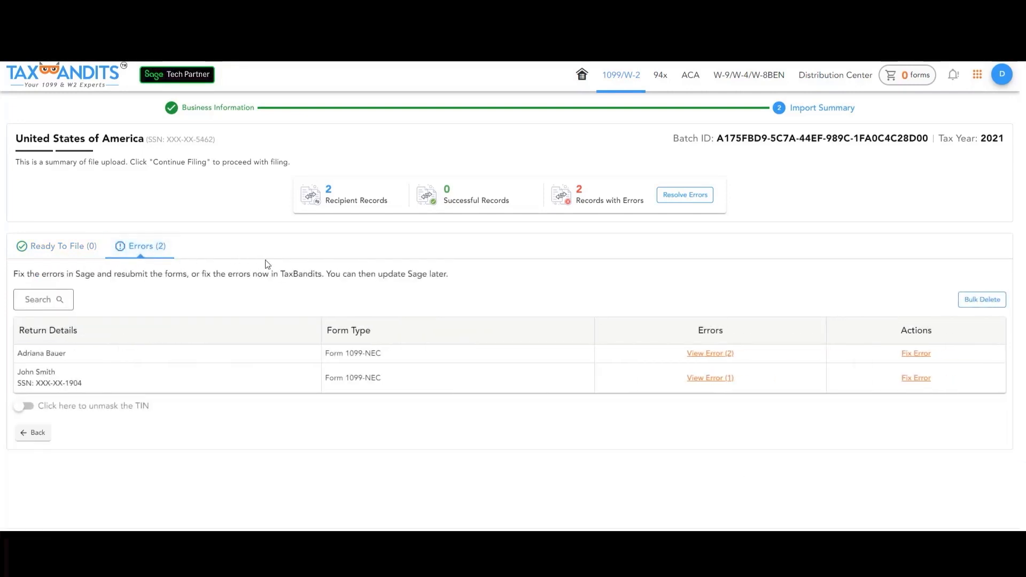
left_click(916, 354)
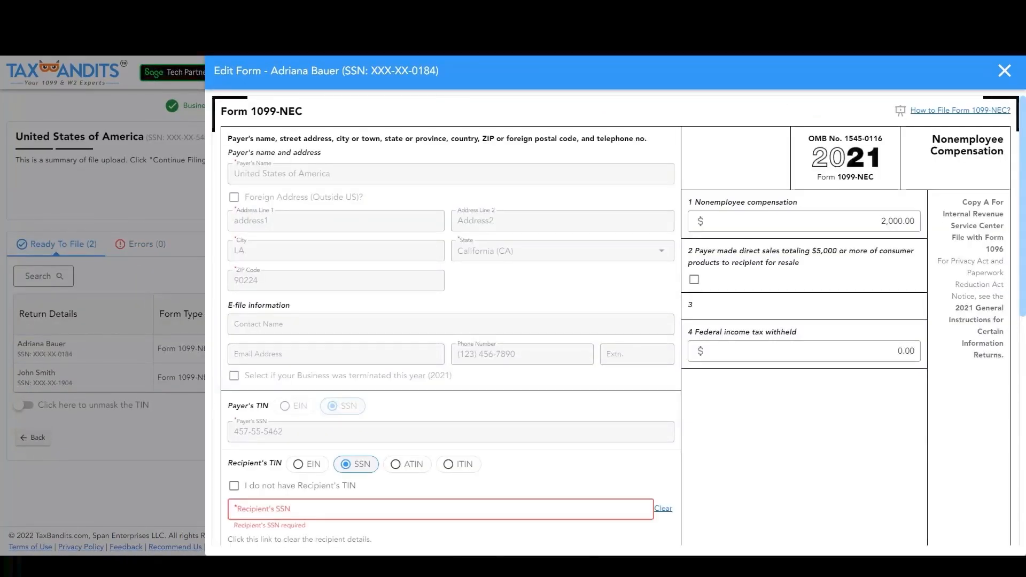
scroll(468, 357, "down", 4)
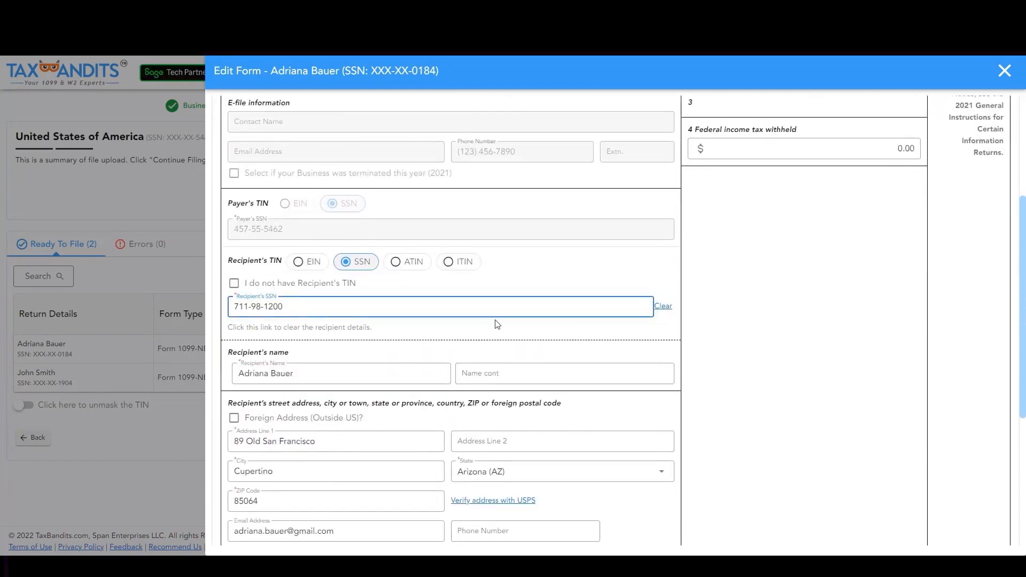
scroll(744, 442, "down", 5)
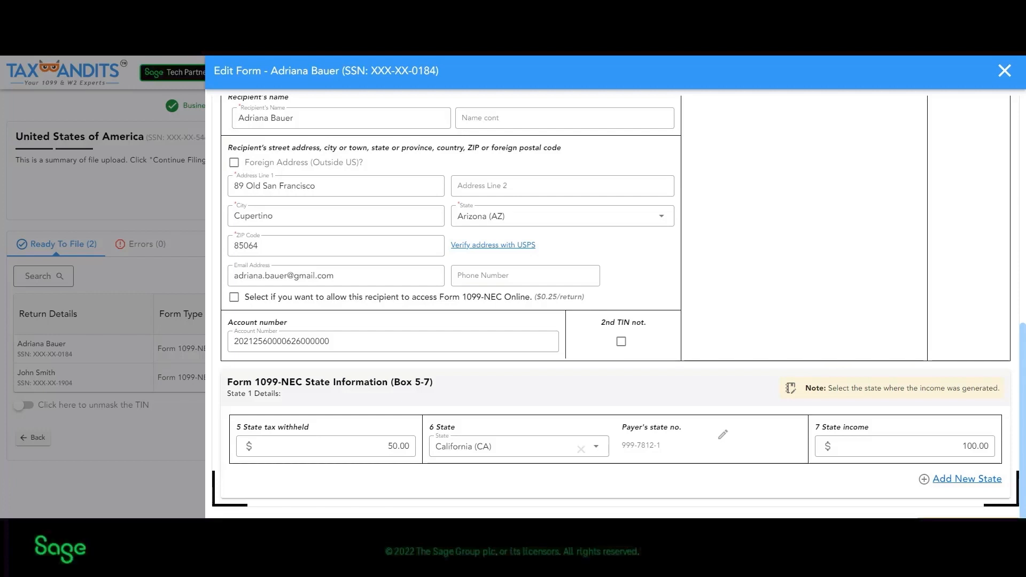
left_click(967, 531)
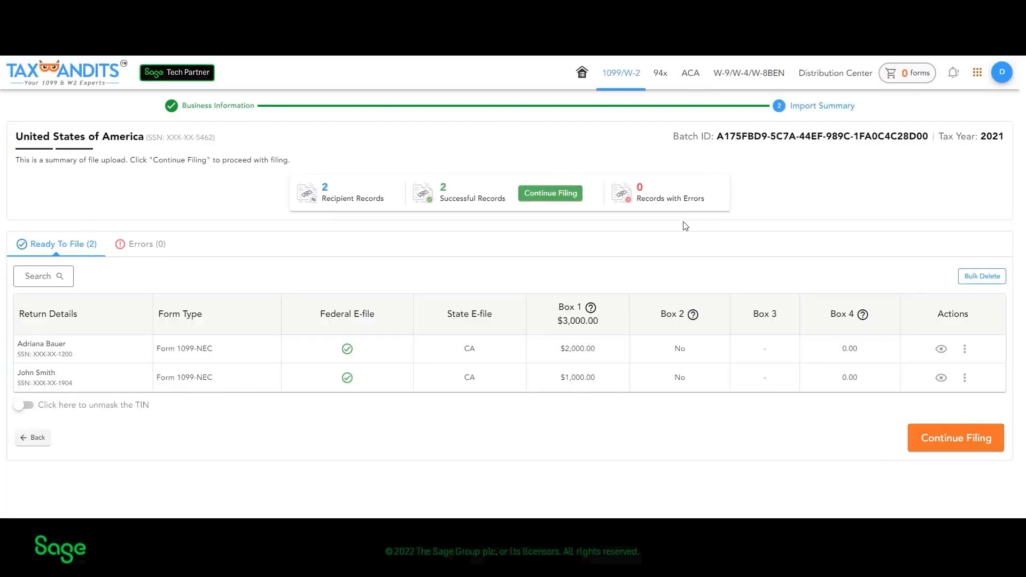
Continue filing both forms with Federal E-file, State E-file and Postal Mailing, accepting the form summary and audit to reach the cart.
left_click(951, 444)
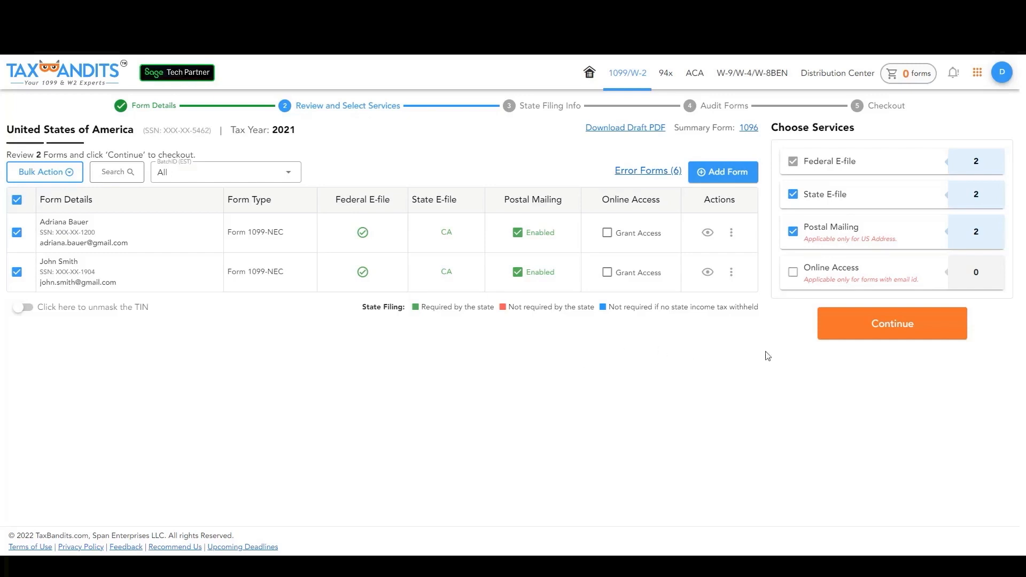
left_click(869, 329)
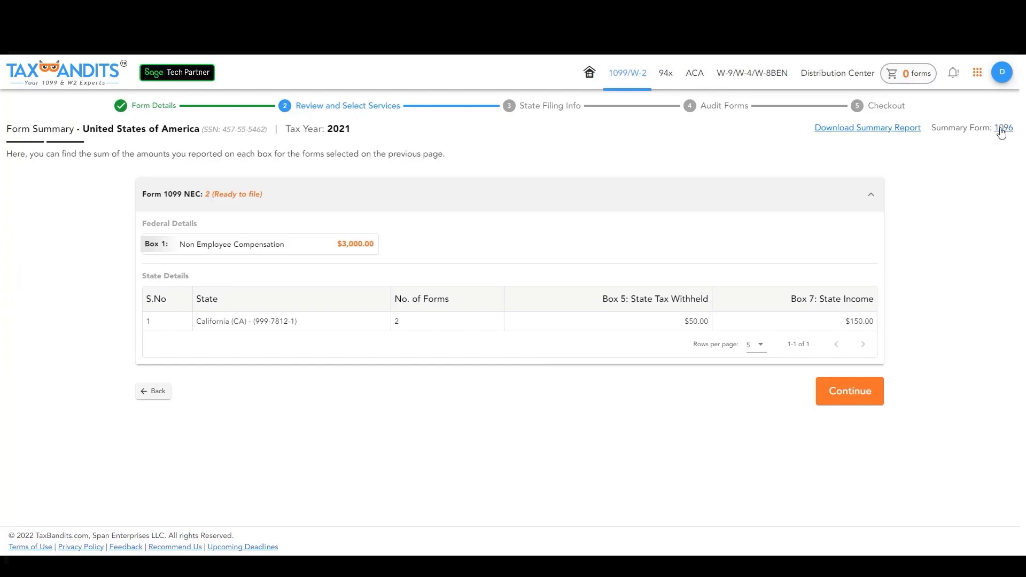
left_click(849, 391)
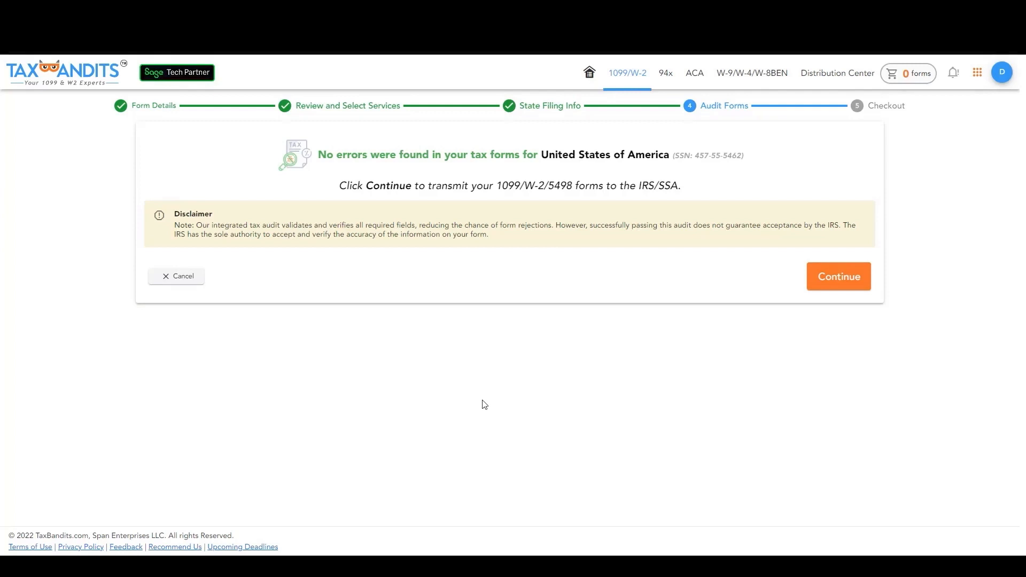
left_click(833, 278)
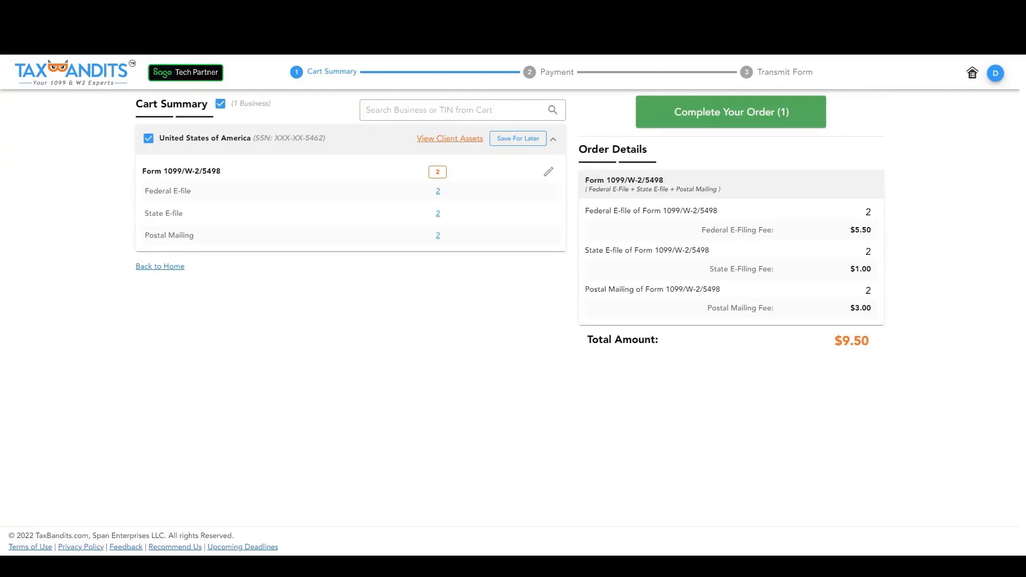
Complete the order with the cardholder name, card number, expiry, CVV and billing address, authorize the charge, and pay and transmit.
left_click(728, 117)
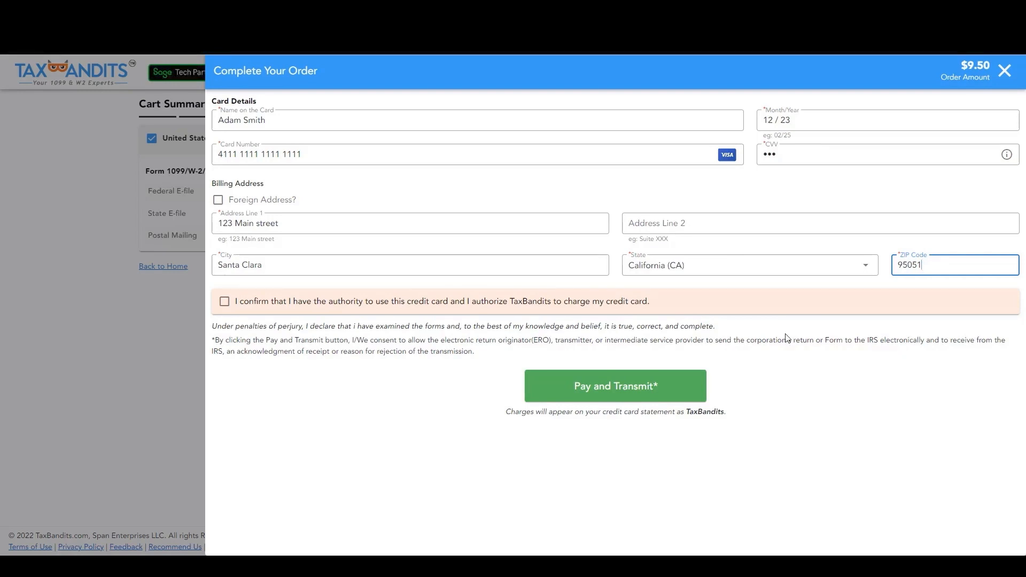
key("Tab")
key("space")
key("Tab")
key("Return")
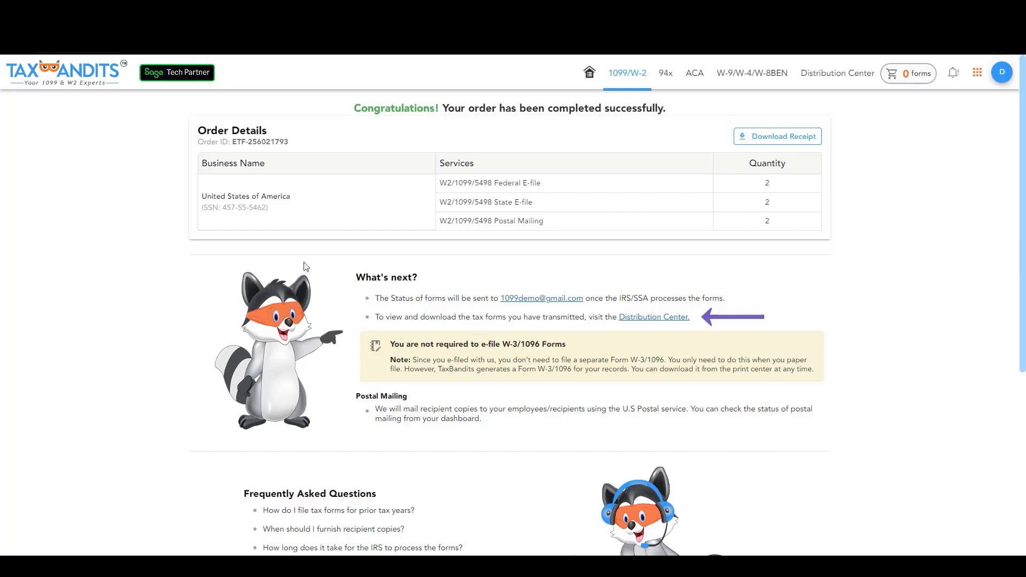
Go to the Distribution Center and open the 1099/W-2/1098/5498 forms for printing.
left_click(656, 319)
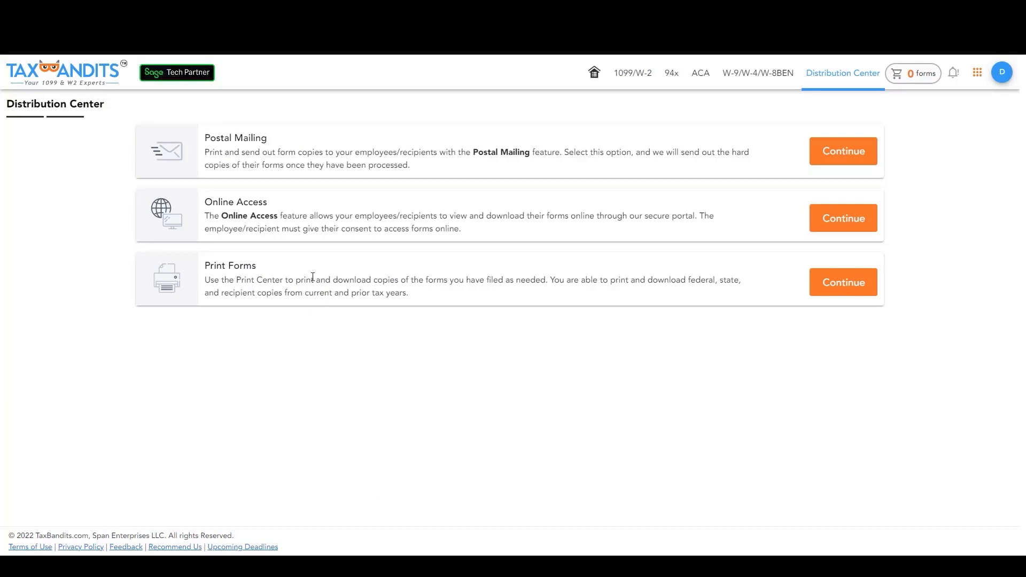
left_click(853, 285)
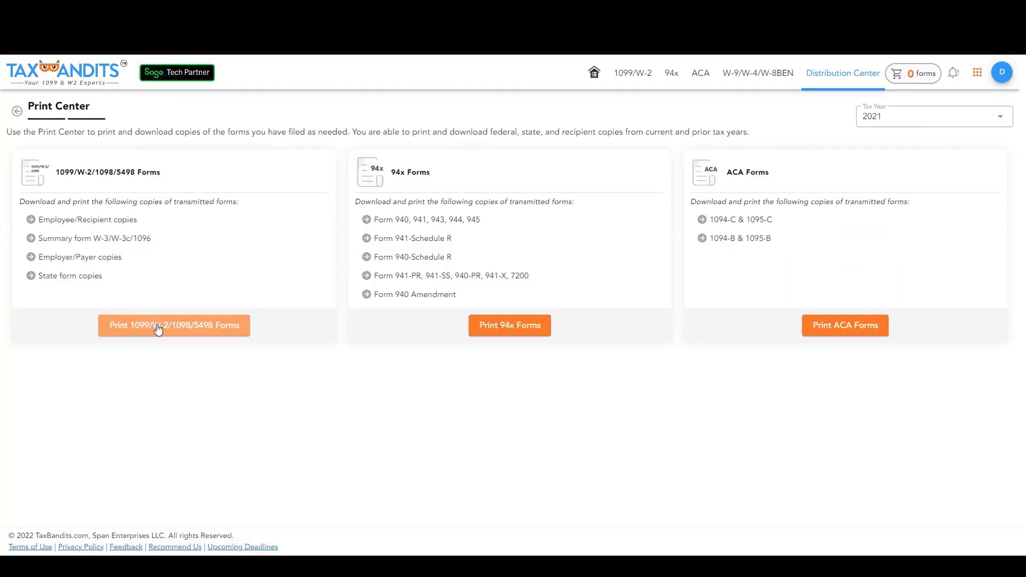
left_click(158, 328)
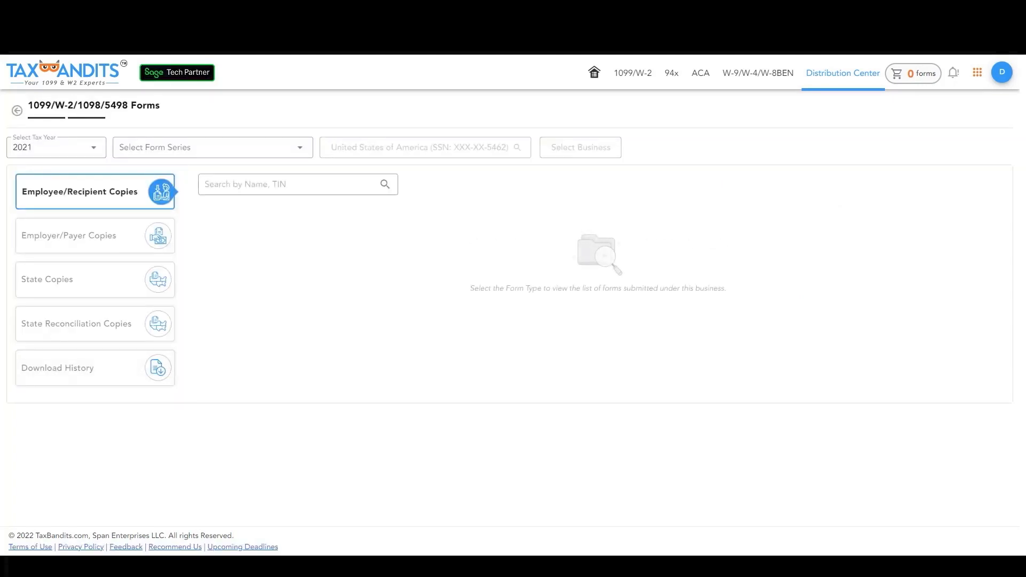
List the recipient copies of Form 1099-NEC and download the first recipient's copy with a masked TIN.
left_click(213, 147)
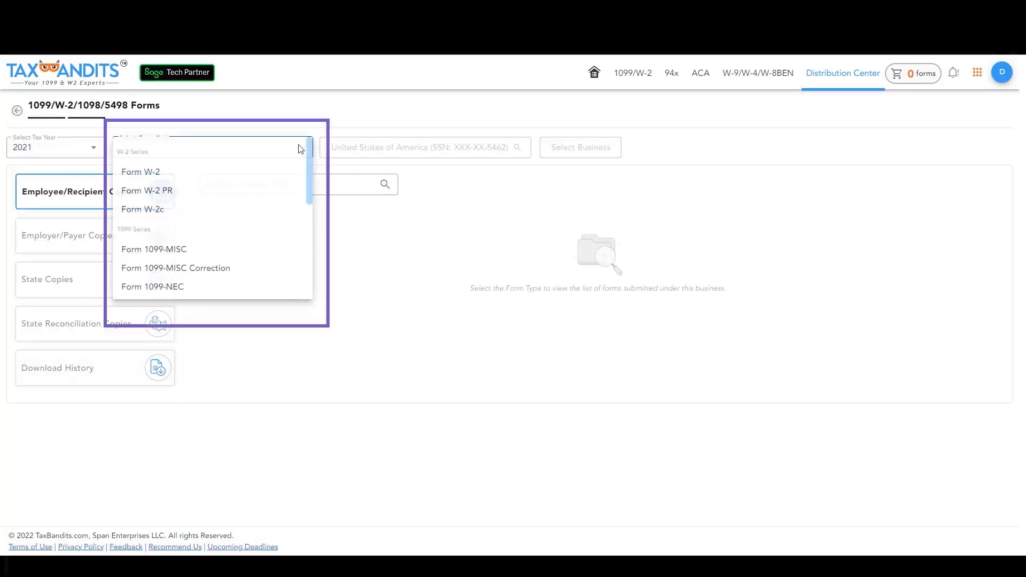
left_click(178, 288)
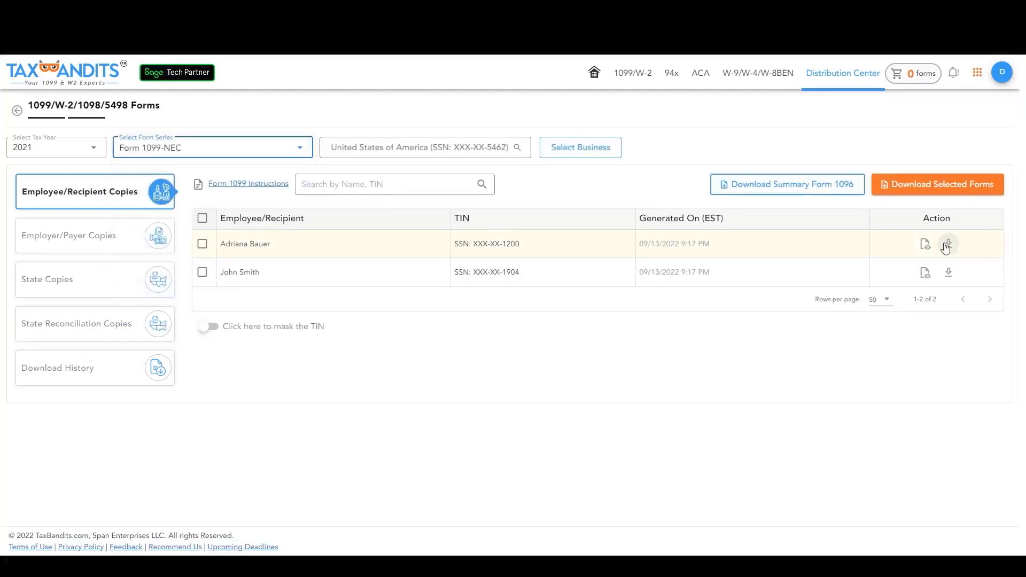
left_click(946, 245)
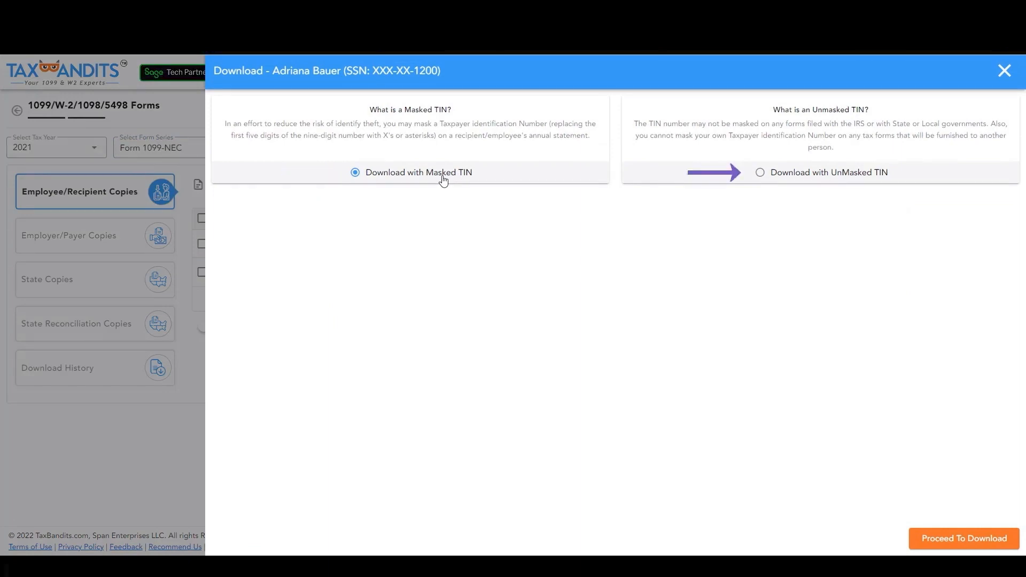
left_click(949, 538)
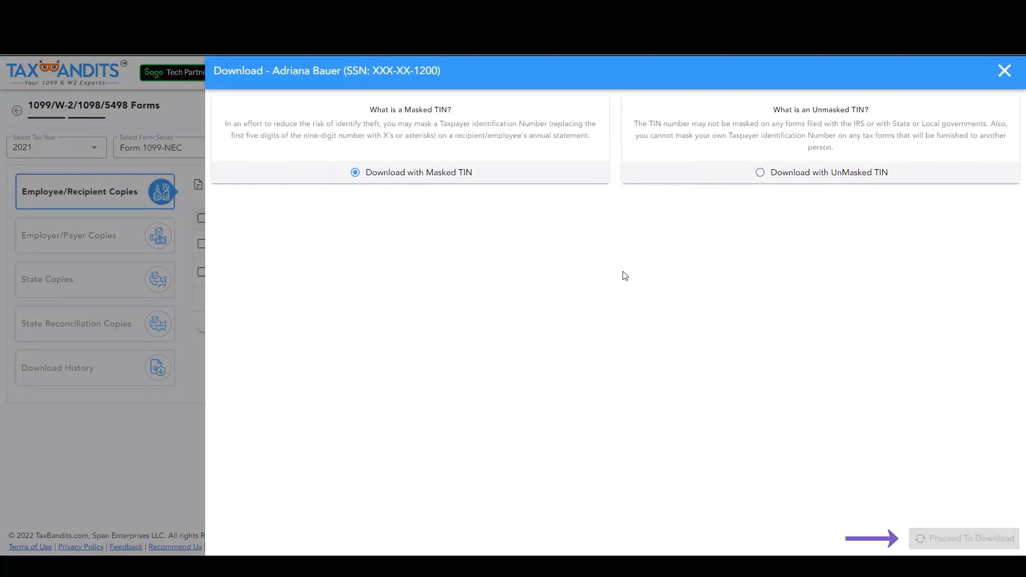